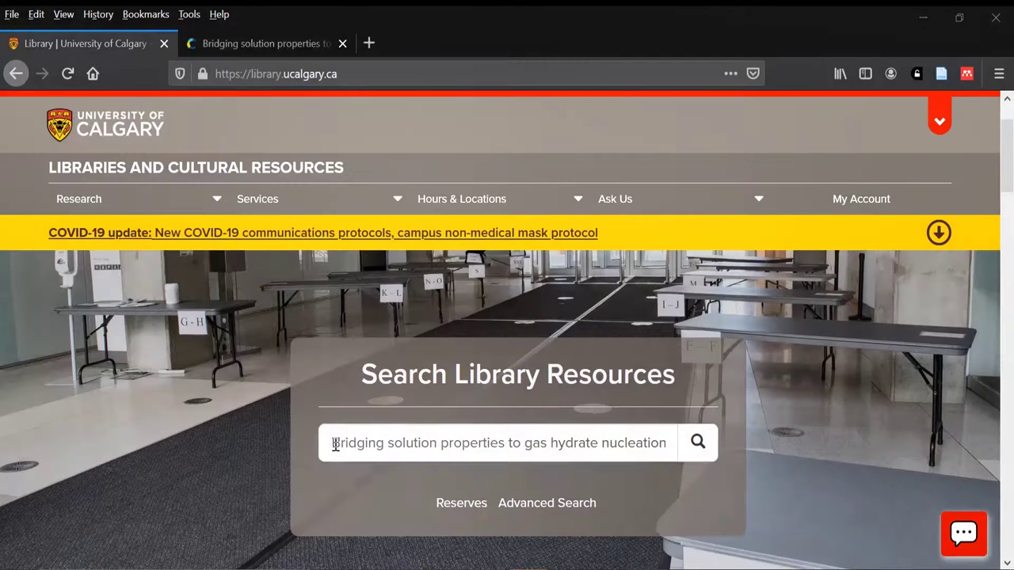
- Search the library for the Bridging solution properties article and open its full text as a PDF
left_click_drag(335, 445, 663, 448)
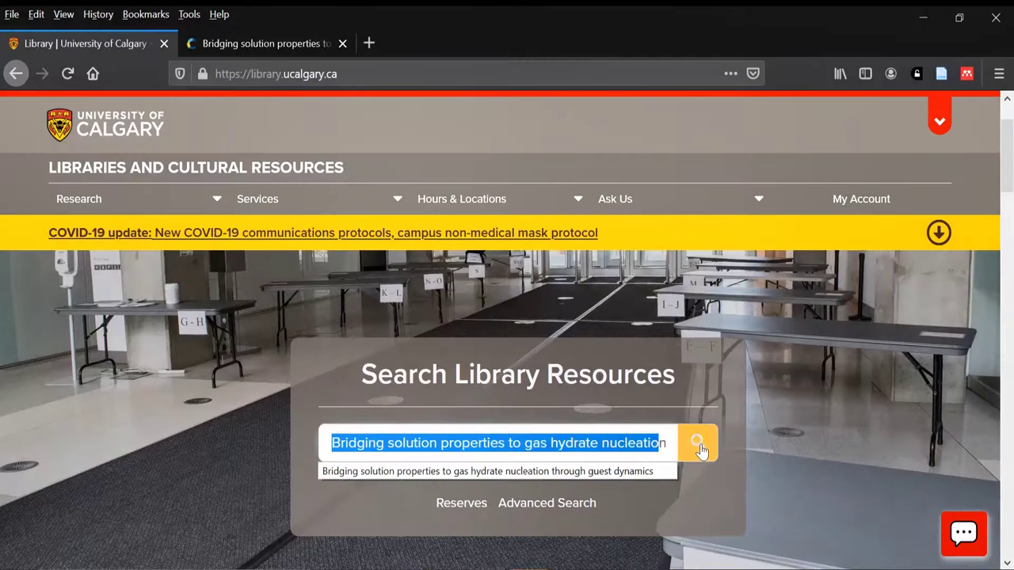
left_click(698, 442)
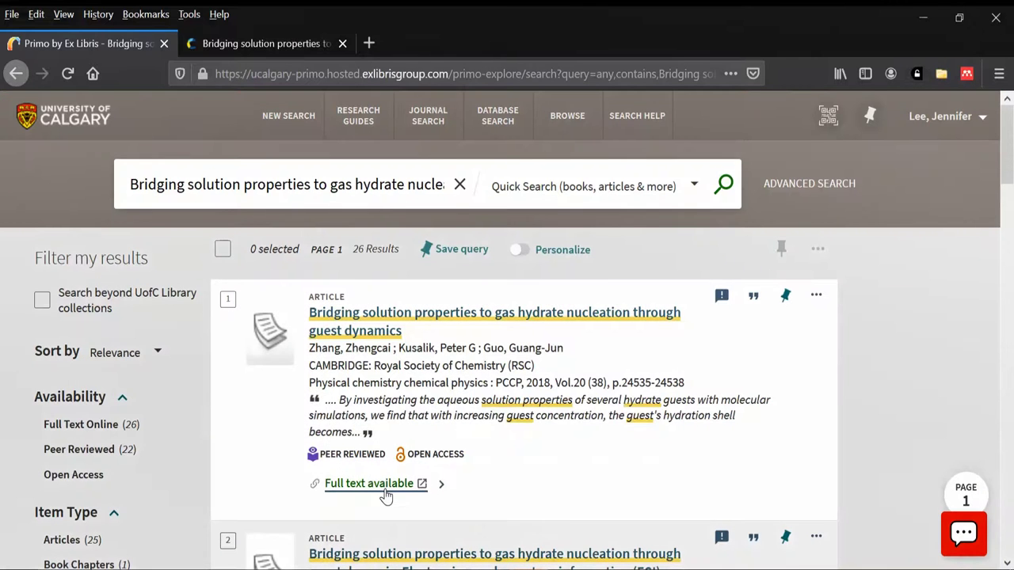
left_click(385, 481)
left_click(654, 309)
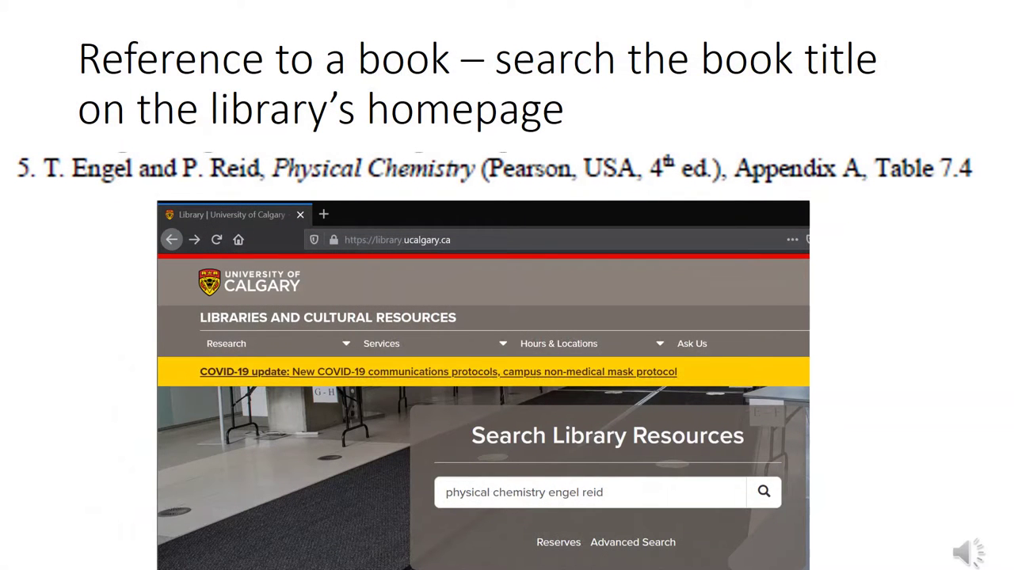
- Search the catalogue for 'physical chemistry engel reid'
left_click_drag(449, 340, 586, 340)
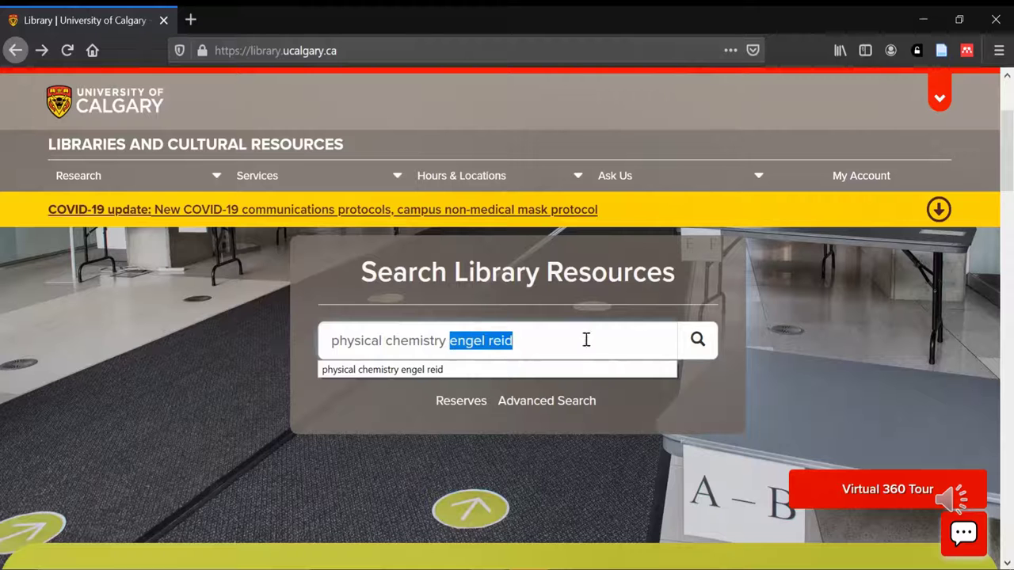
left_click(697, 343)
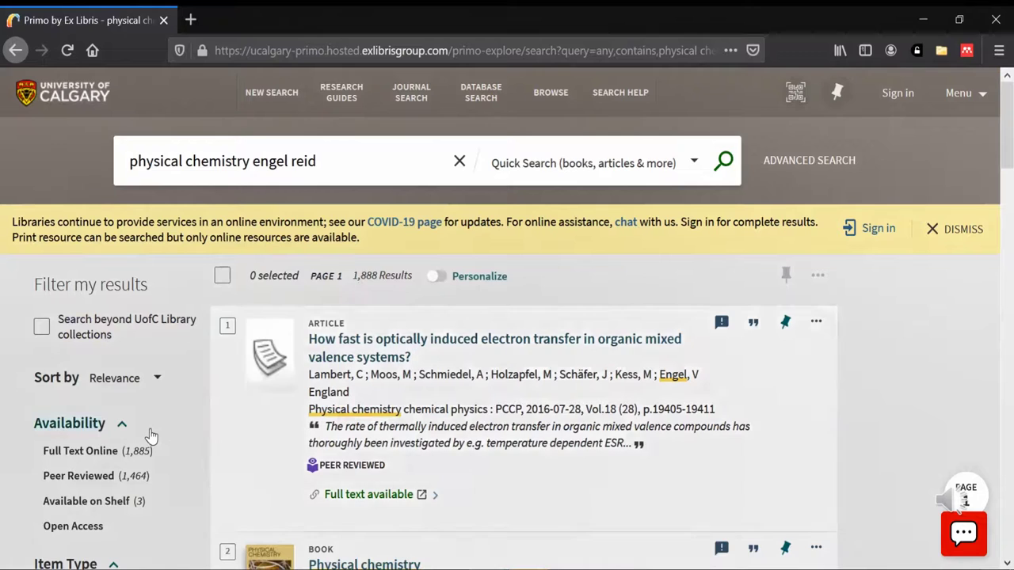
- Filter the results to Books only (6 results) and begin signing in for a request
scroll(147, 431, "down", 3)
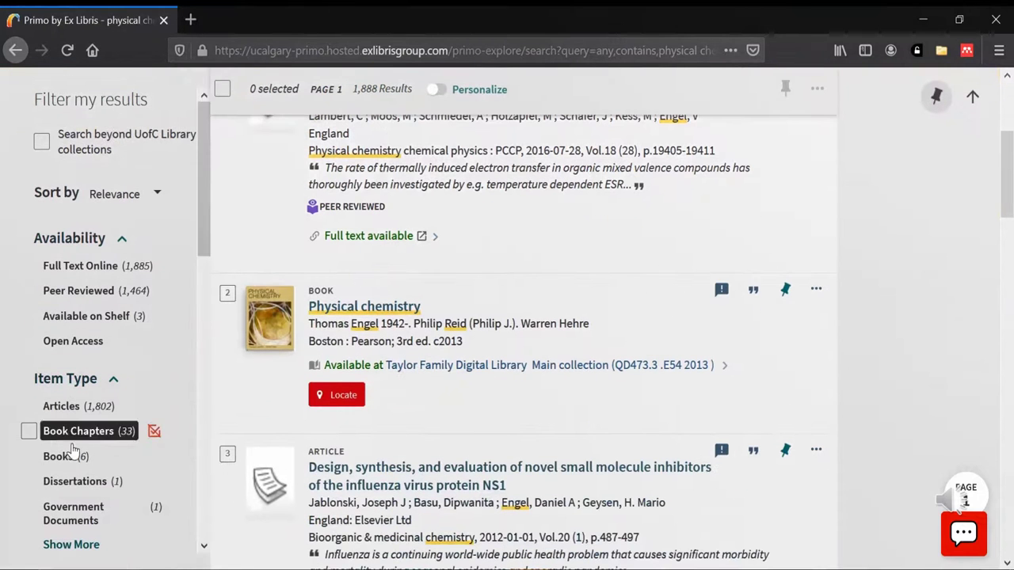
left_click(60, 459)
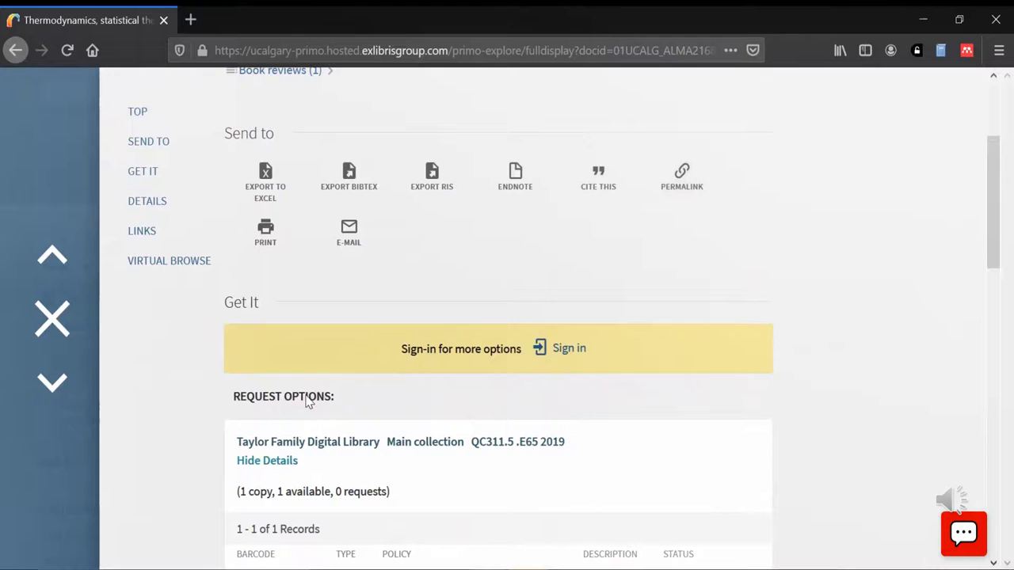
triple_click(278, 397)
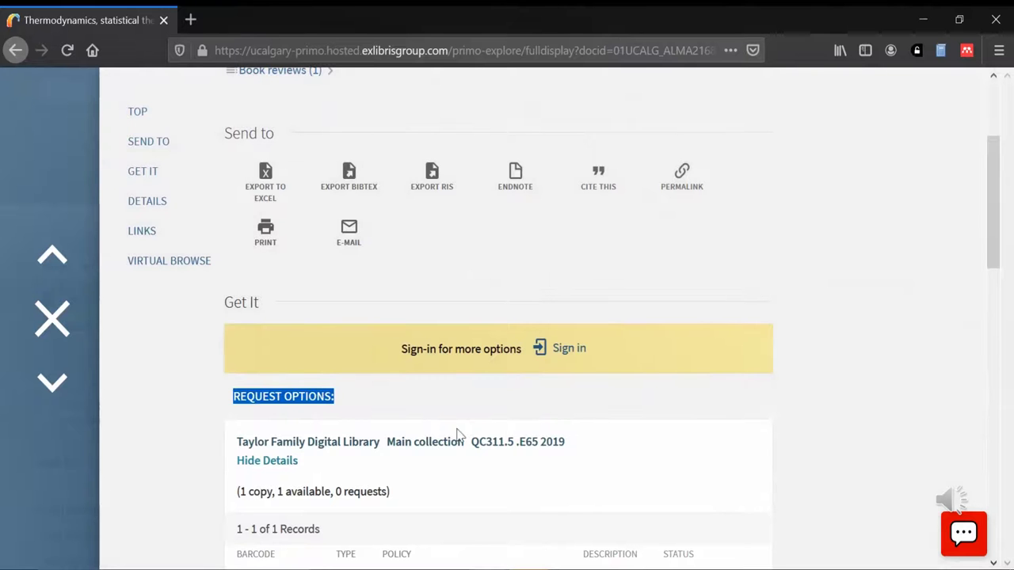
left_click(565, 350)
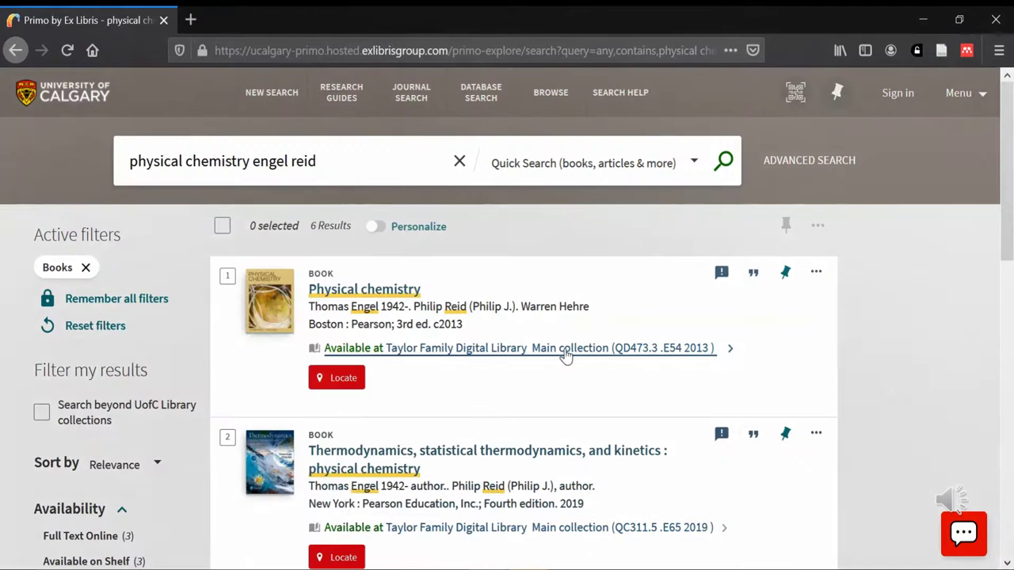
- Sign in as Students, Faculty and Staff and submit a pickup request for the 2019 Thermodynamics book
left_click(566, 355)
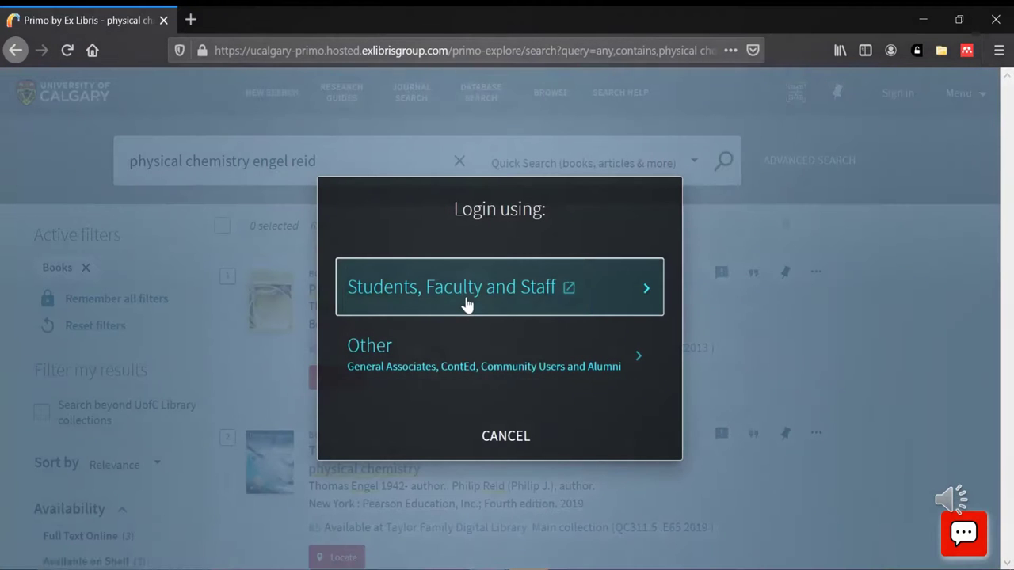
left_click(466, 303)
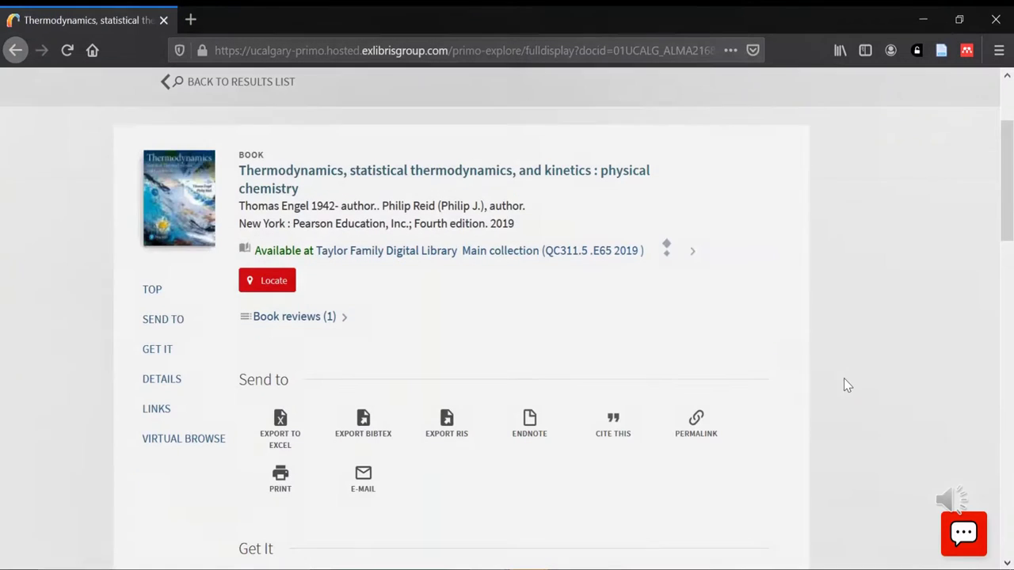
scroll(846, 385, "down", 5)
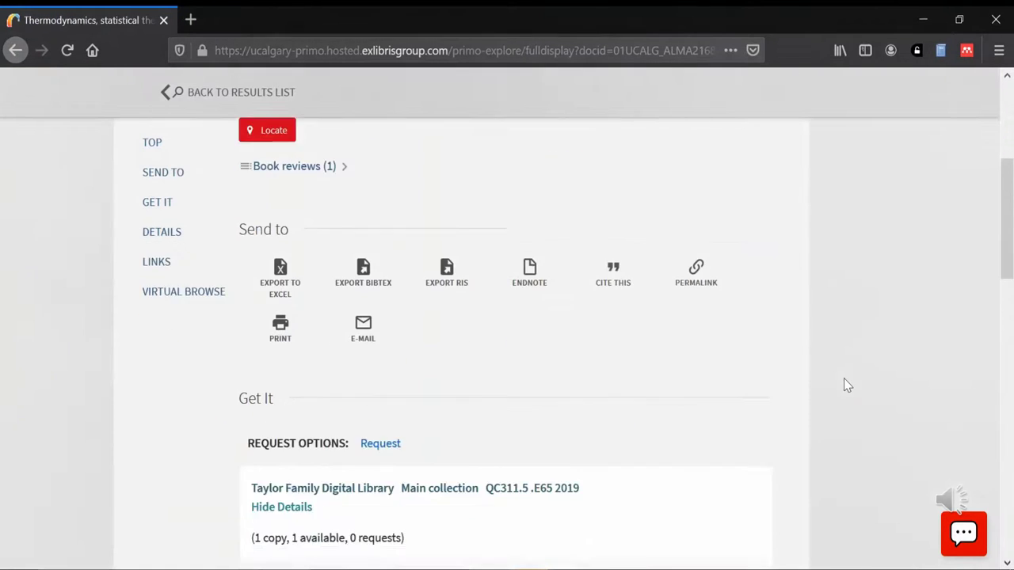
left_click(378, 249)
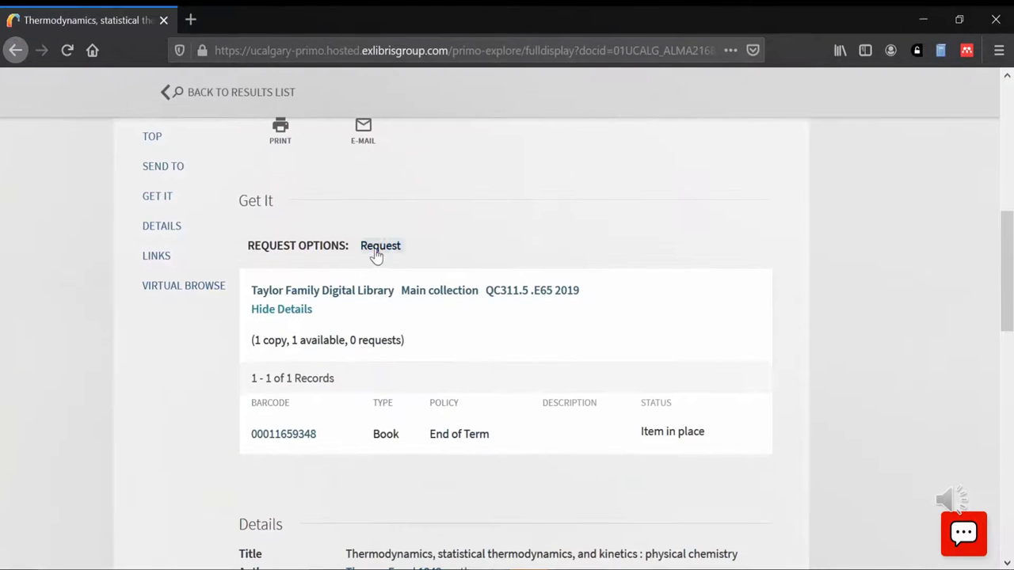
left_click(426, 313)
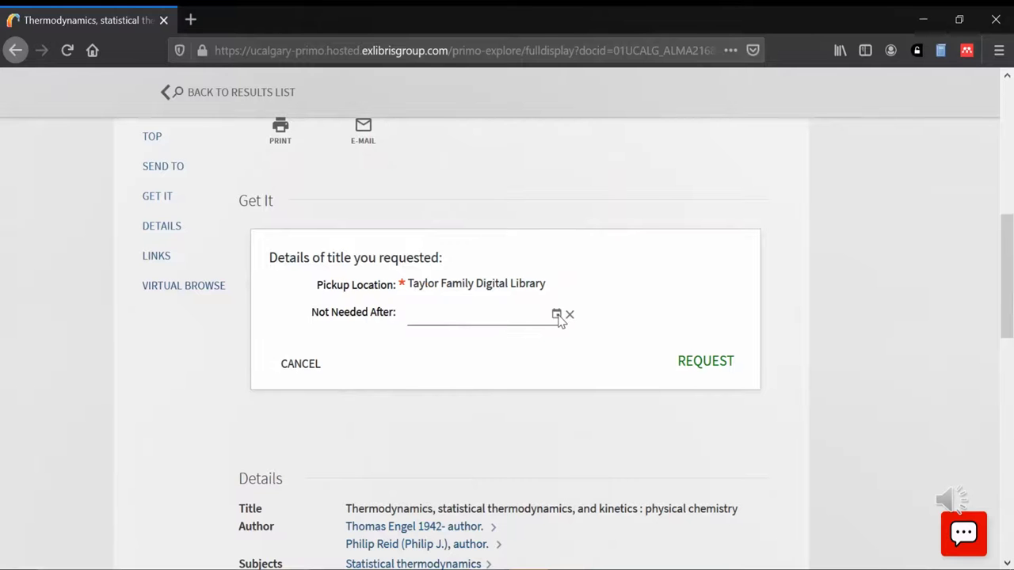
left_click(720, 362)
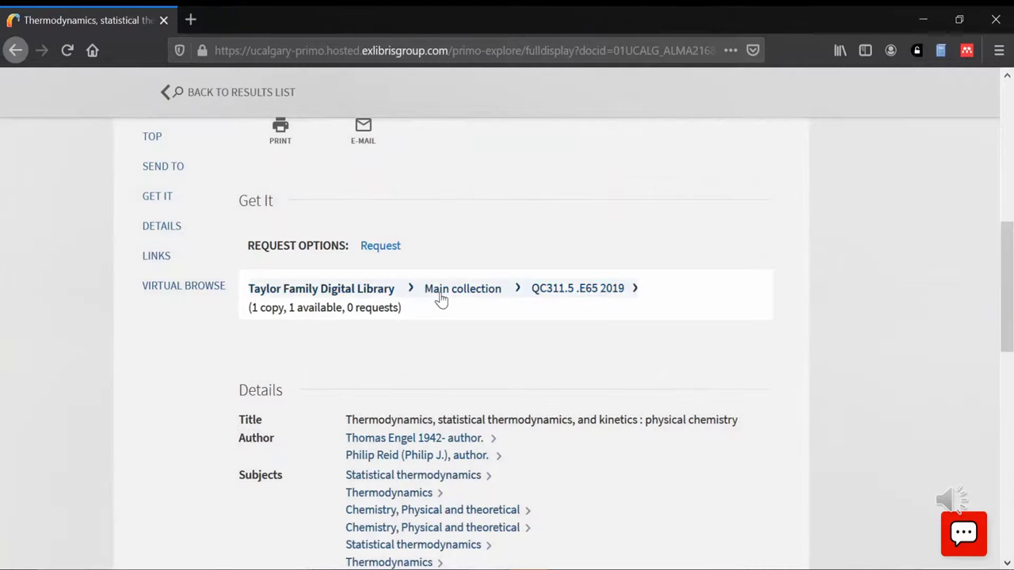
left_click(590, 294)
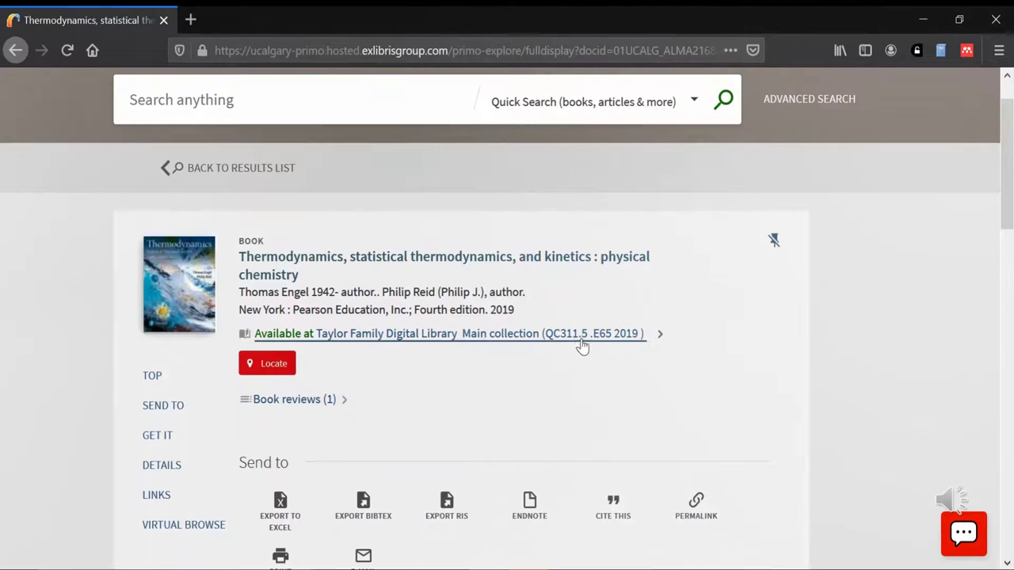
left_click(261, 368)
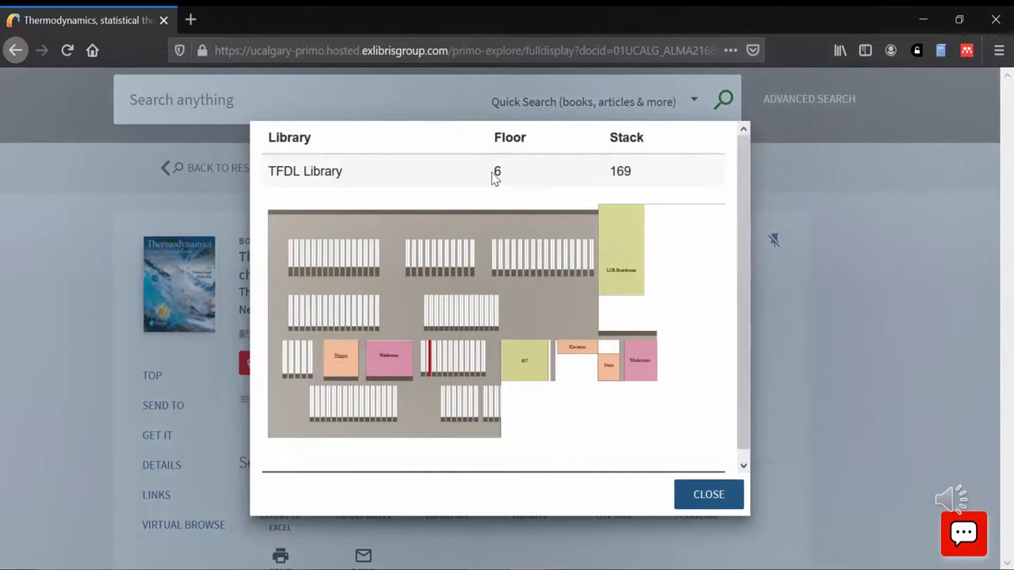
double_click(496, 173)
left_click(611, 170)
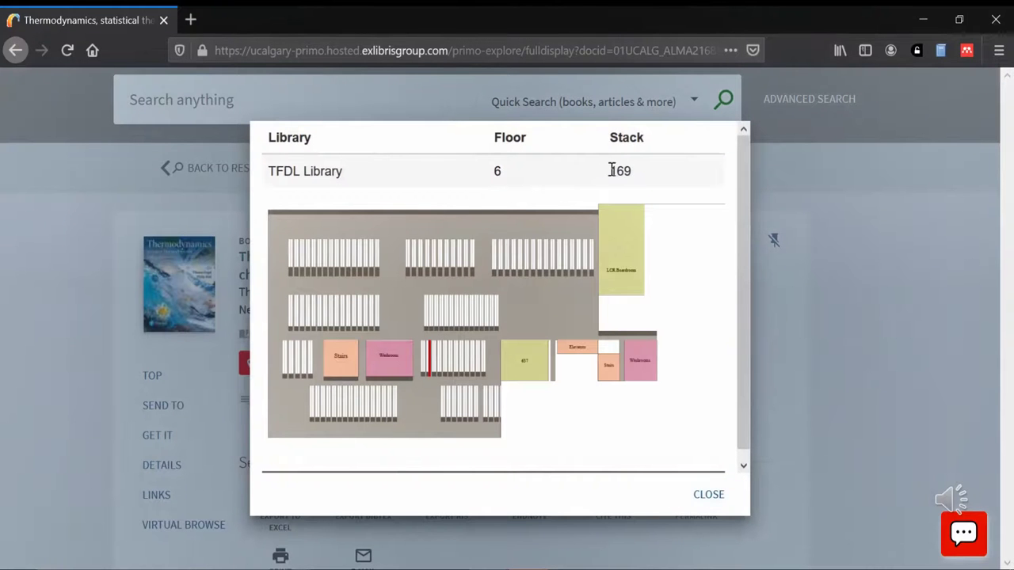
left_click_drag(611, 170, 634, 176)
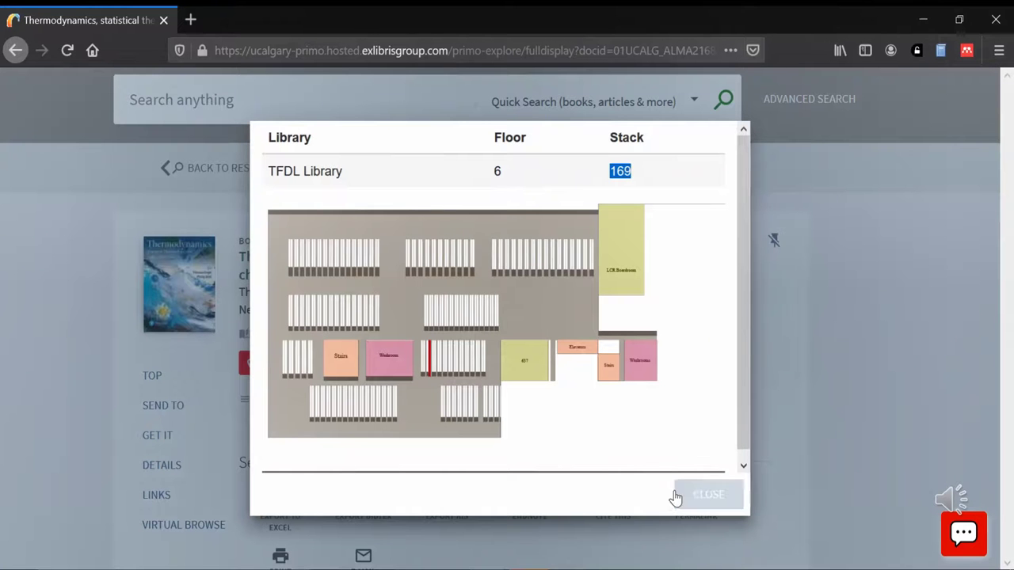
left_click(702, 498)
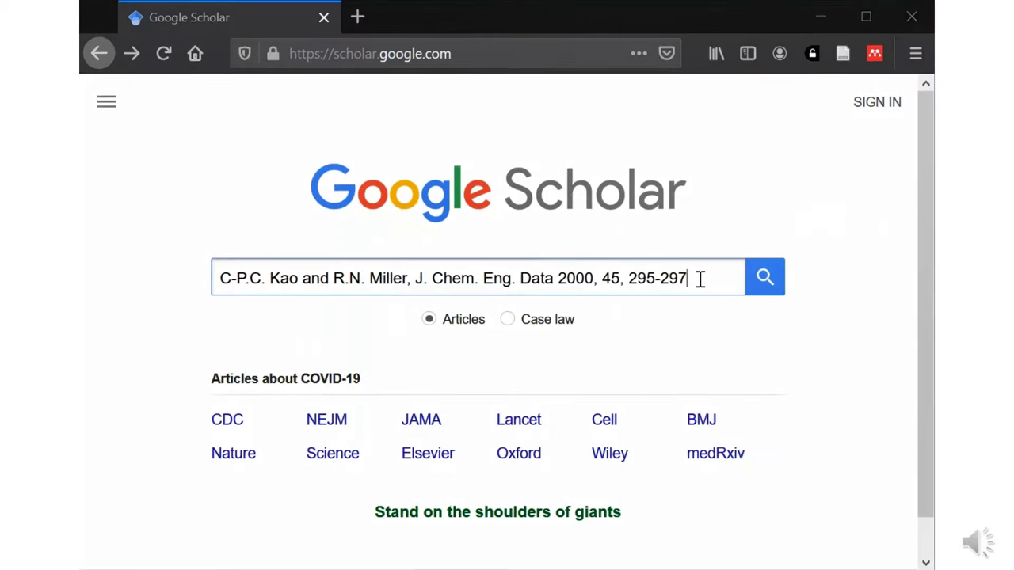
- Search Google Scholar with the J. Chem. Eng. Data 2000 citation to find the vapor pressures article
left_click_drag(700, 278, 214, 290)
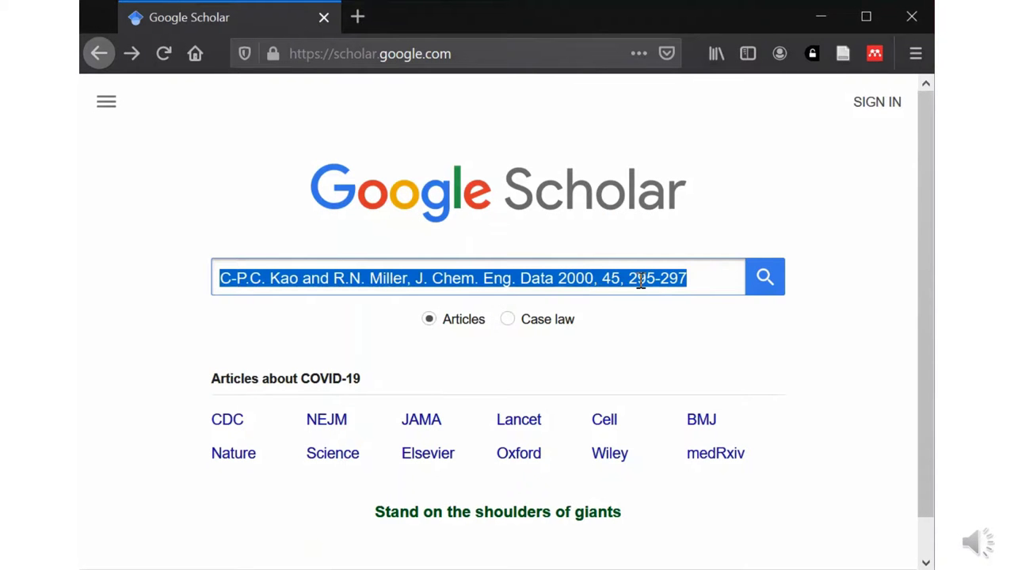
left_click(765, 283)
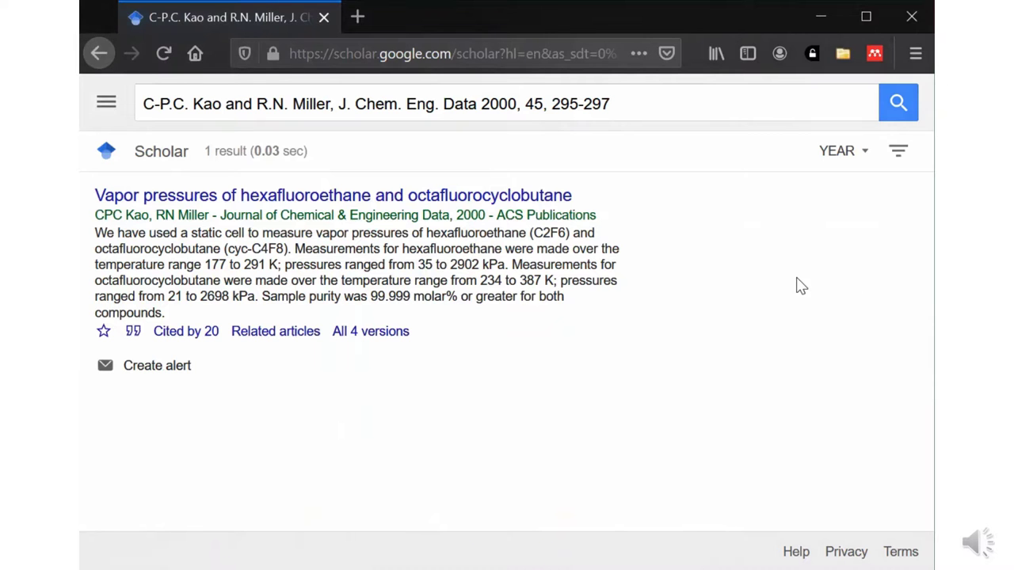
double_click(469, 217)
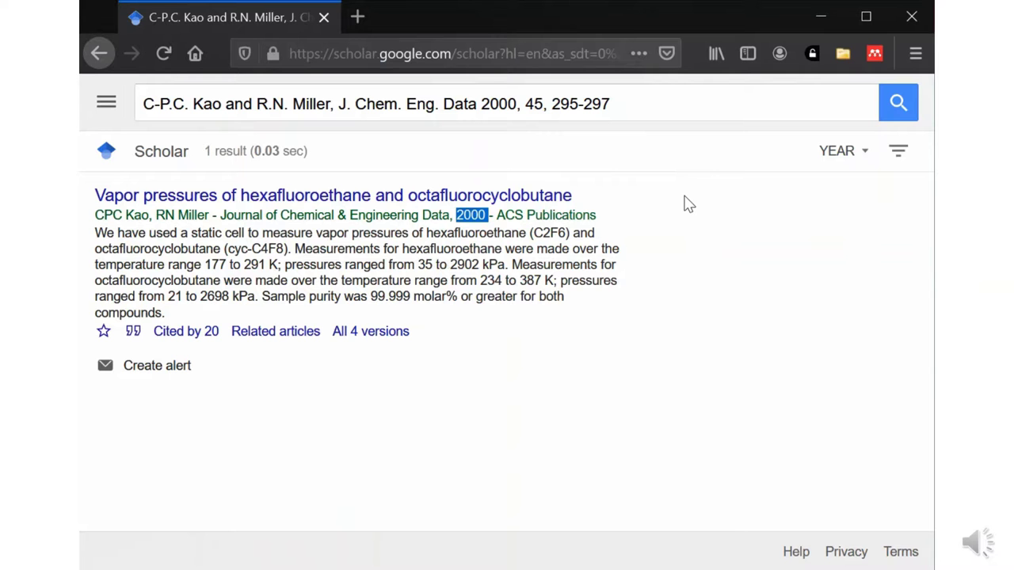
- In Scholar Library links settings, enable University of Calgary FindIt@UofCalgary and ProQuest Fulltext, then save
left_click(107, 105)
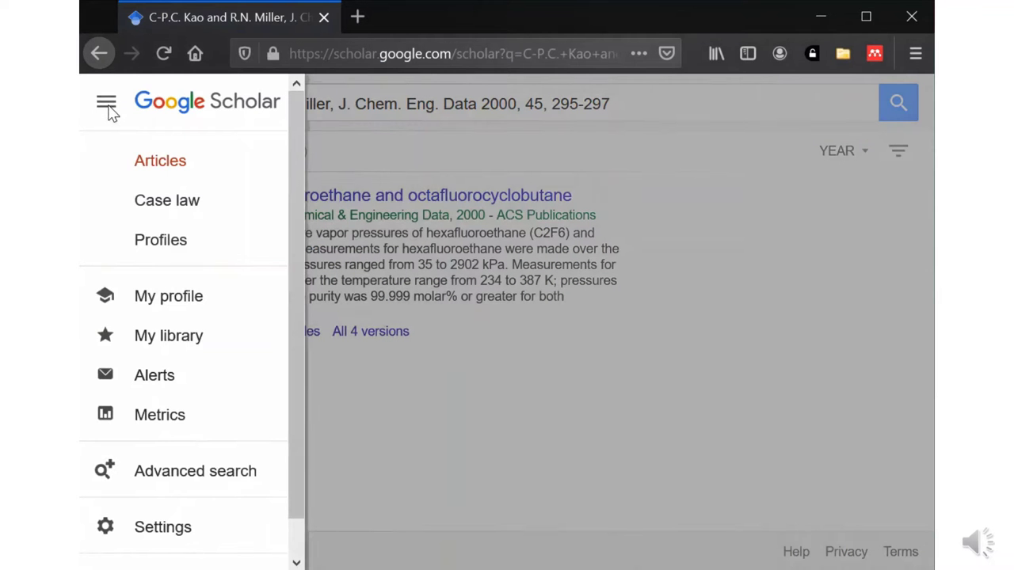
scroll(167, 309, "down", 1)
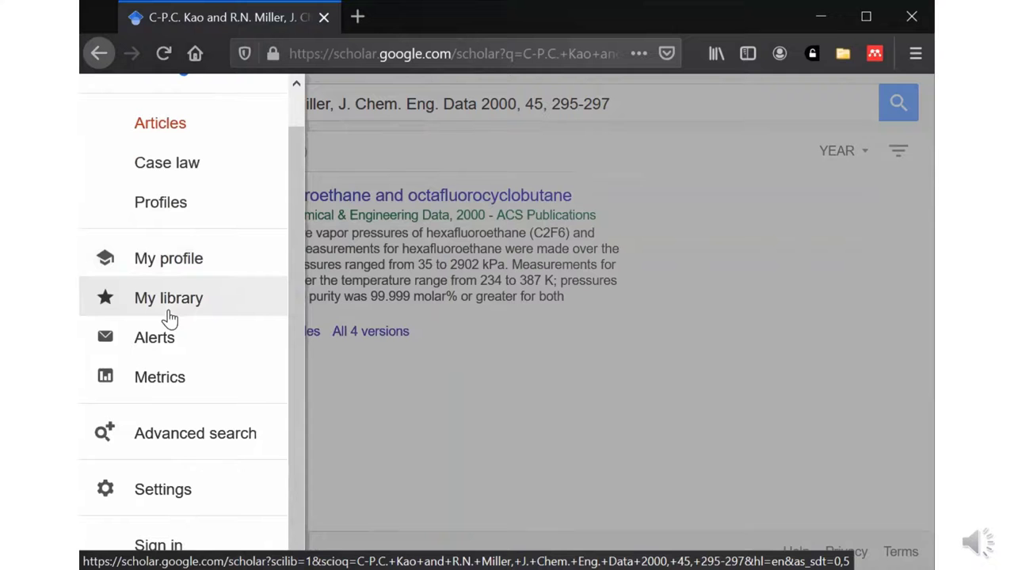
left_click(169, 499)
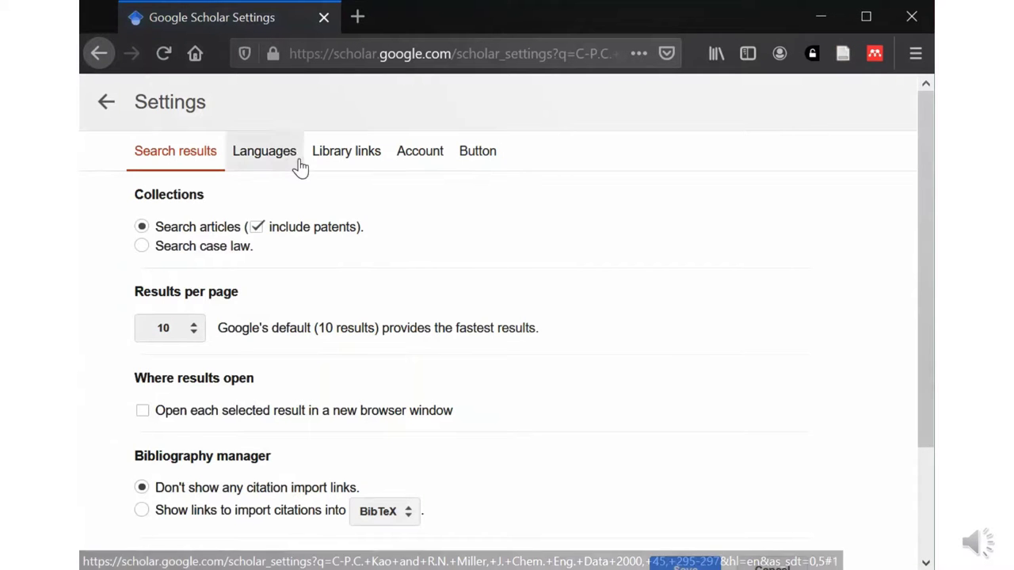
left_click(346, 153)
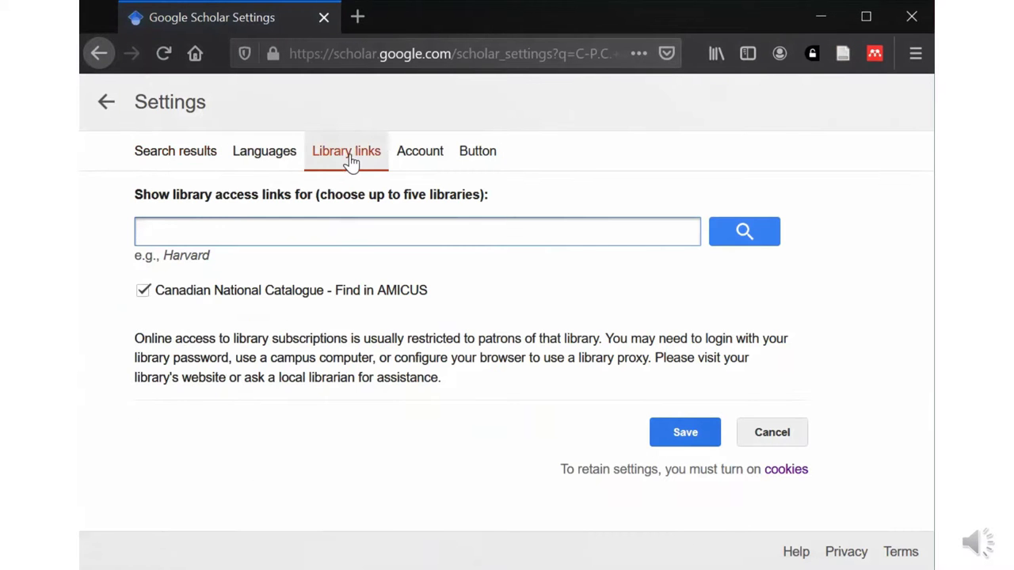
left_click(317, 238)
left_click(249, 259)
left_click(761, 236)
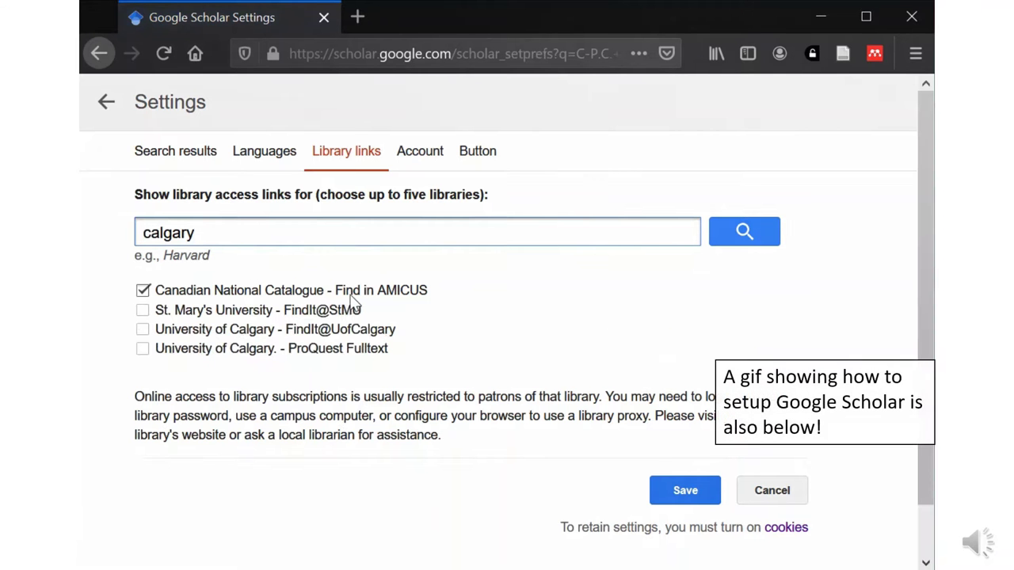
left_click(253, 329)
left_click(253, 348)
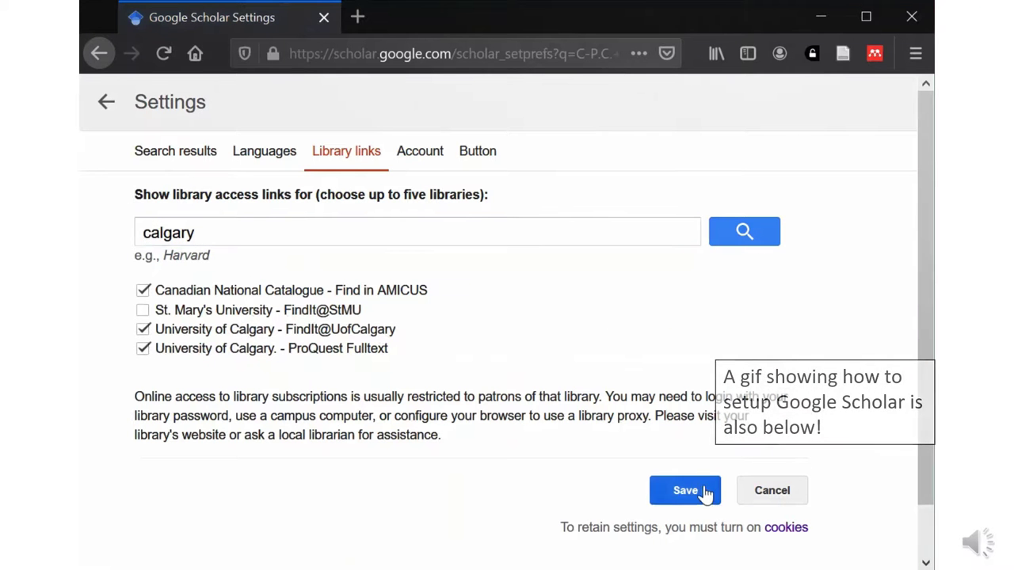
left_click(686, 490)
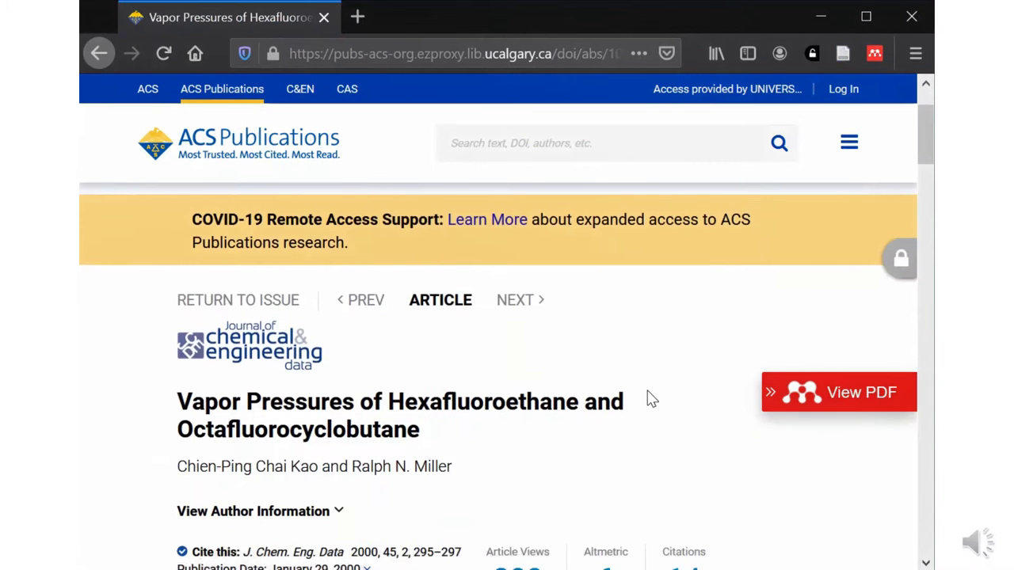
- Scroll the ACS article page down to its subscribed 37 KB PDF and metrics
scroll(647, 398, "down", 2)
scroll(648, 399, "down", 2)
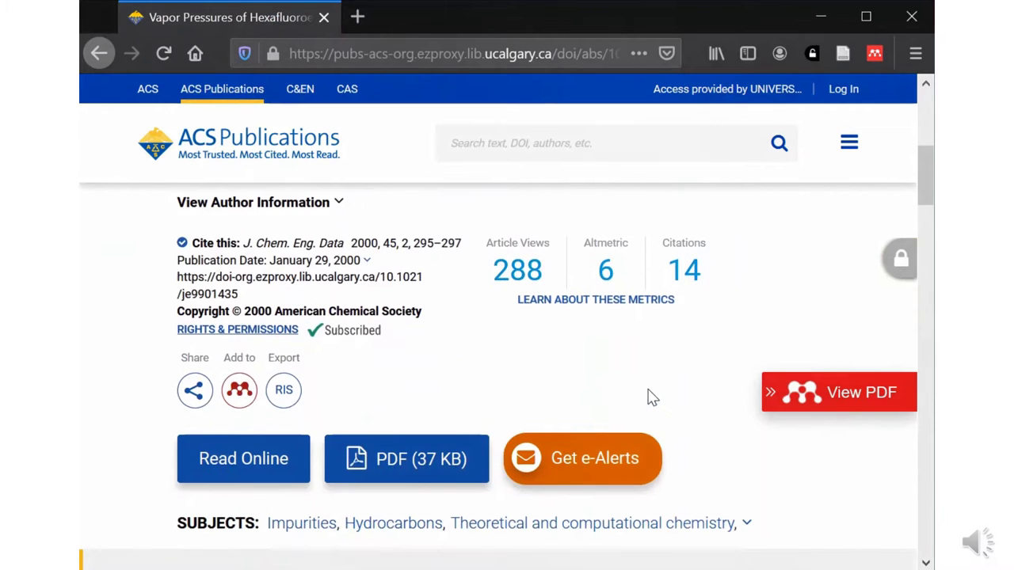